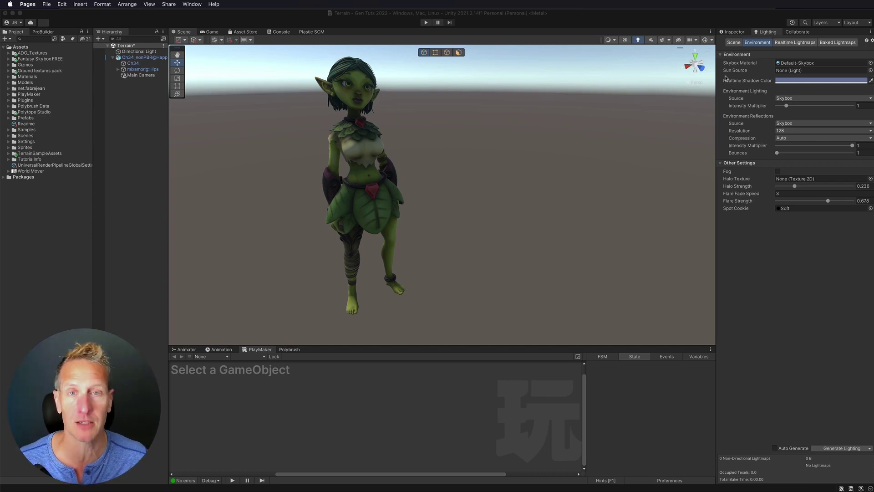
Switch to Safari and review the Asset Store pages for Lowpoly Environment - Nature Pack Free, Fantasy Skybox FREE and Terrain Sample Asset Pack
key("super+Tab")
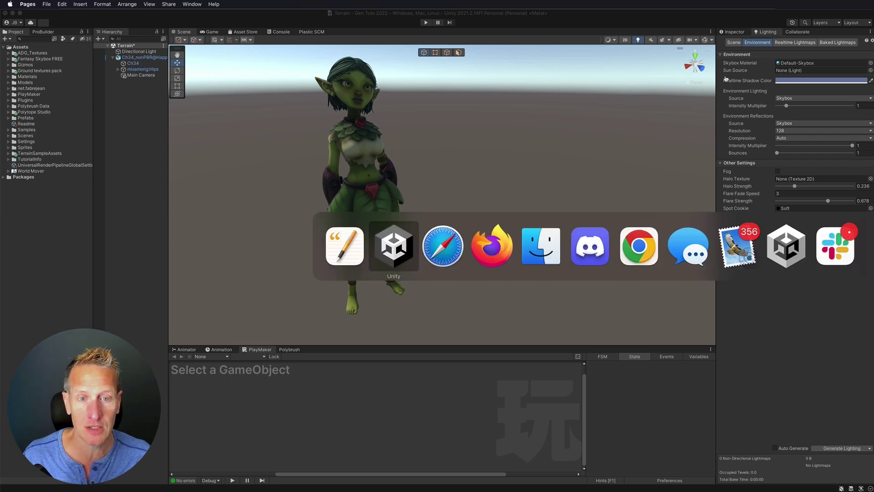
key("super+Tab")
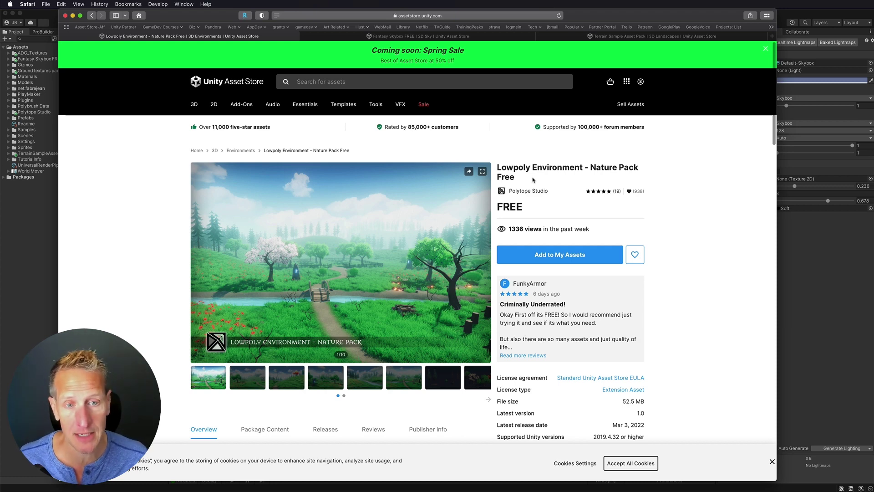
left_click(351, 36)
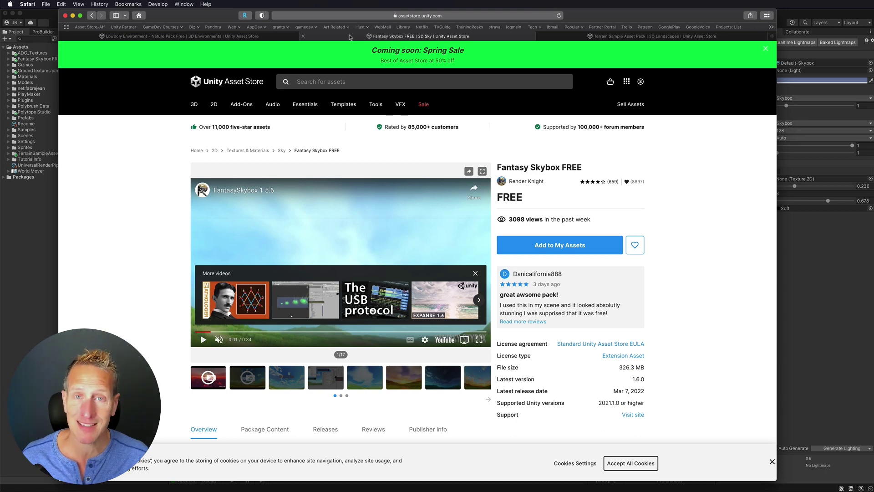
left_click(583, 36)
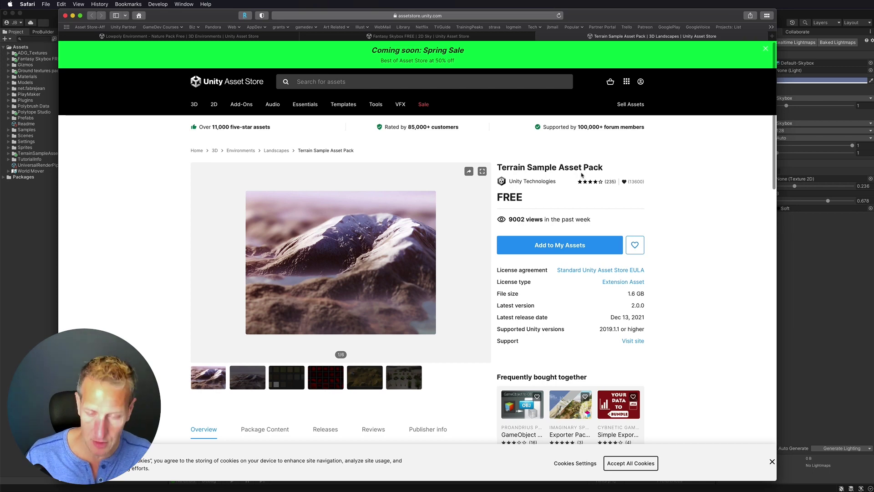
Return to Unity, follow the Terrain Tools package's asset samples link in the Package Manager to its store page, and close the Package Manager
key("super+Tab")
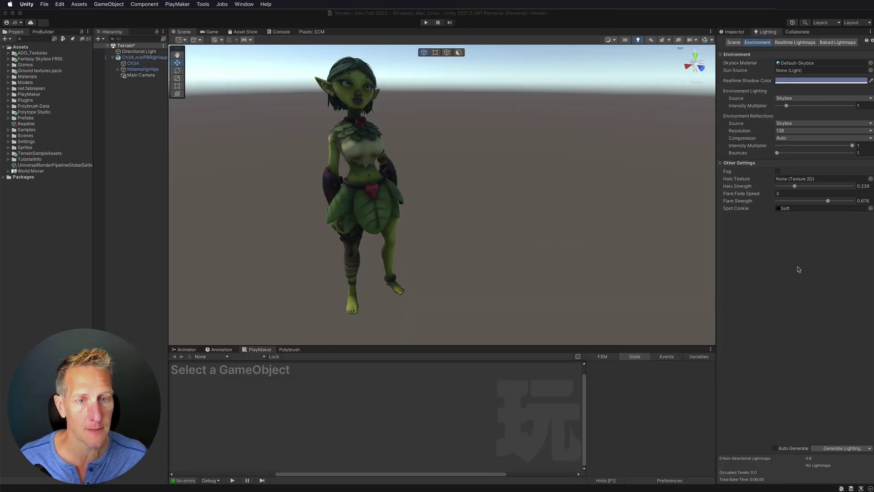
left_click(243, 4)
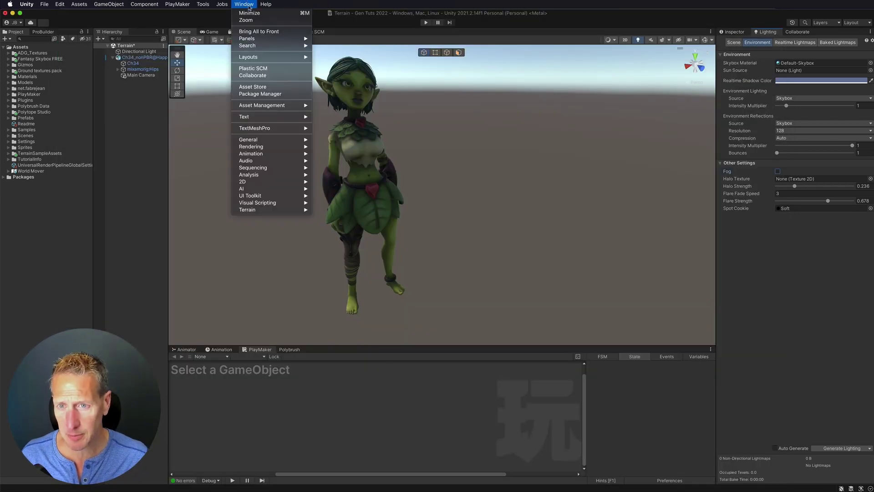
left_click(261, 94)
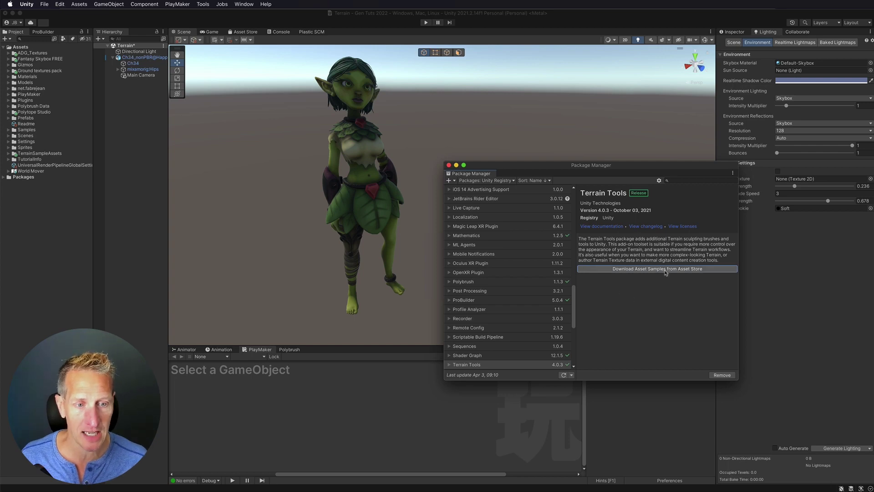
left_click(627, 269)
key("super+Tab")
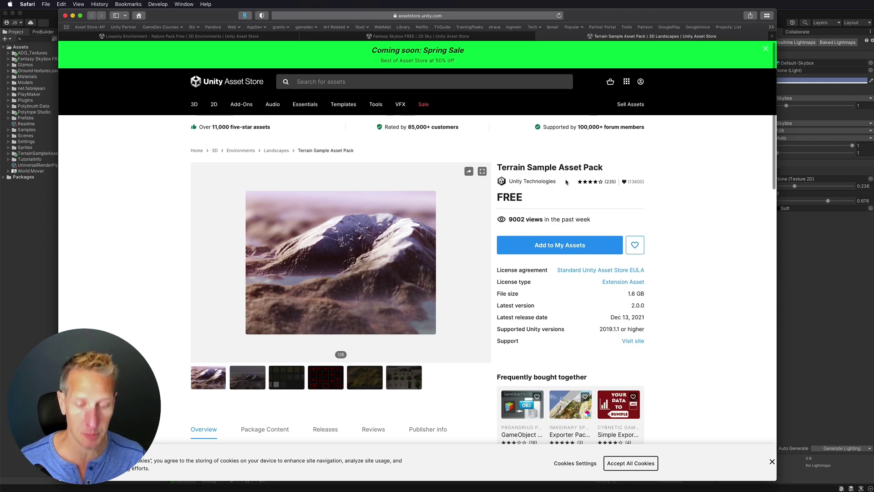
key("super+Tab")
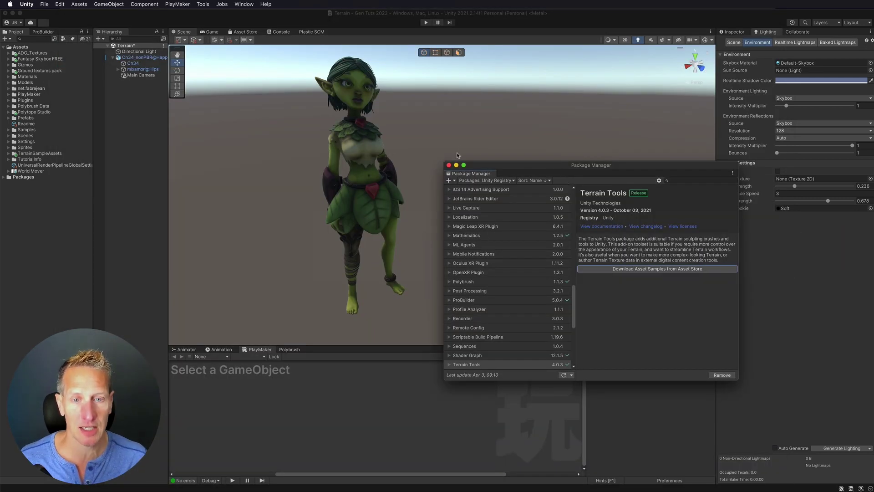
left_click(449, 165)
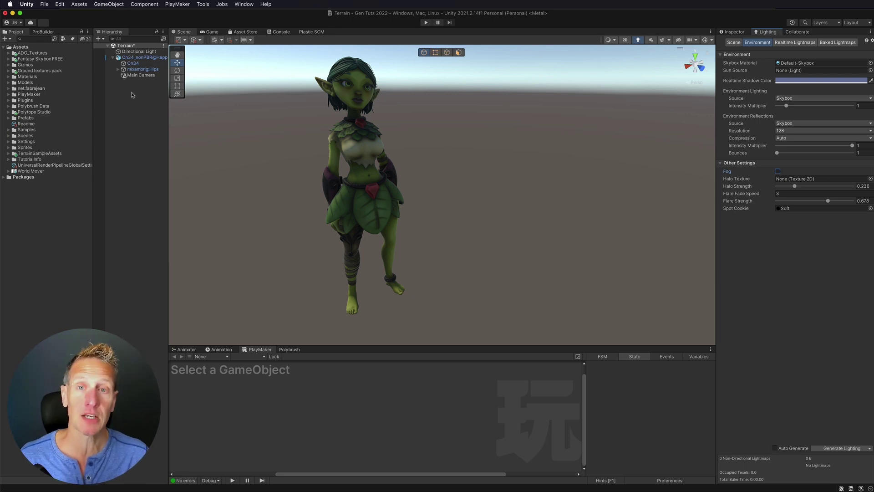
Add a 3D Terrain object to the scene and show its properties in the Inspector
right_click(133, 90)
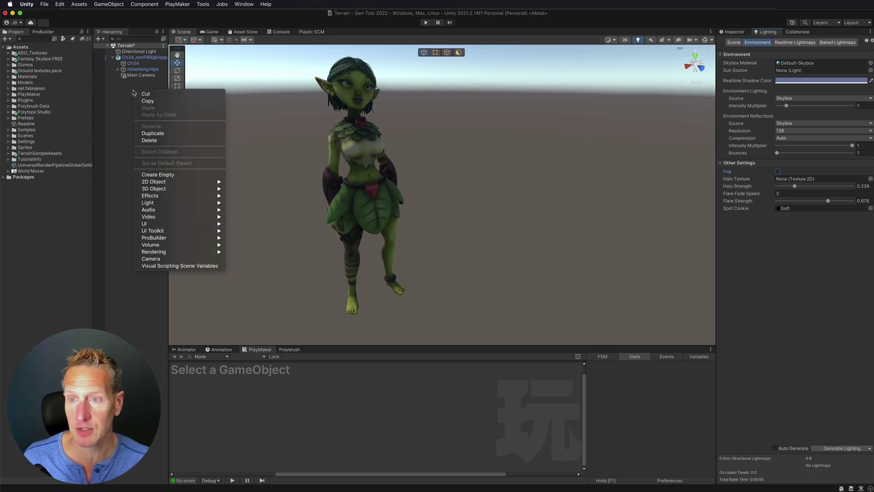
mouse_move(200, 188)
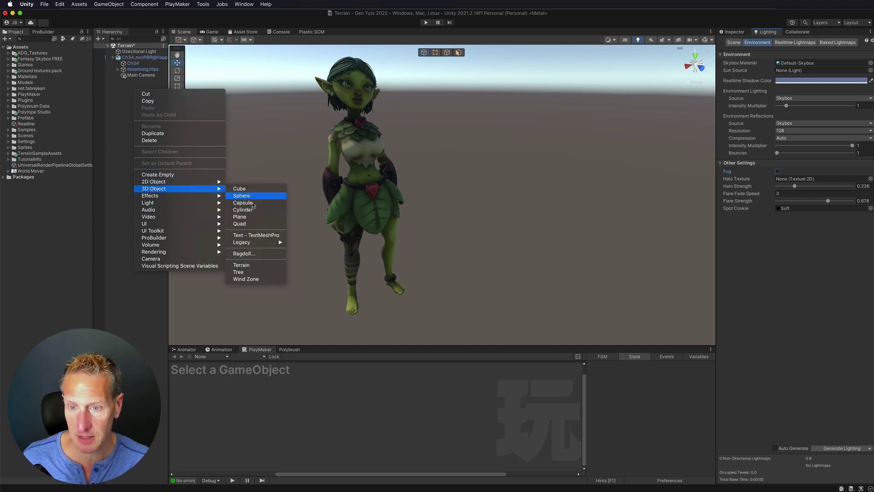
left_click(242, 264)
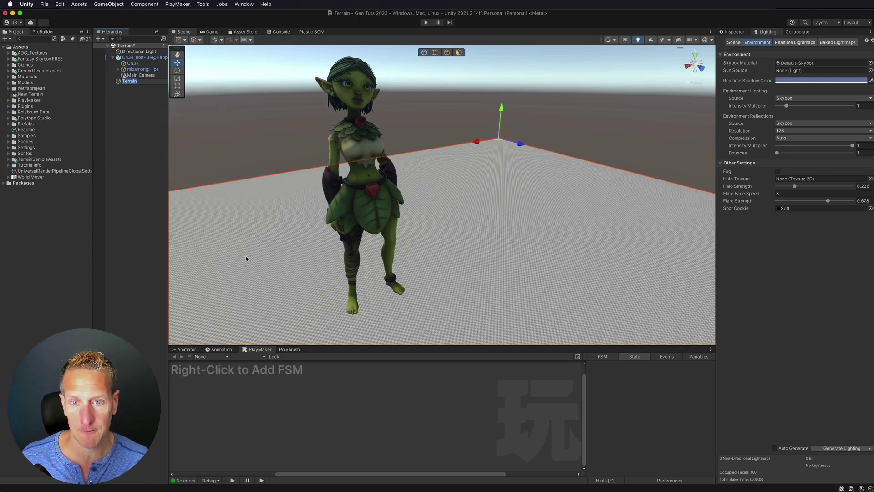
left_click(734, 32)
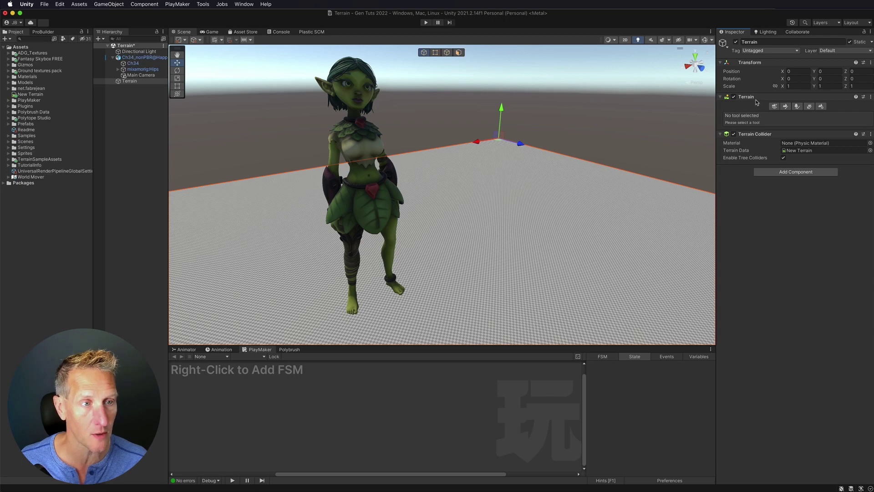
Flatten the terrain tile to a height of 100 using the Set Height terrain tool
left_click(784, 106)
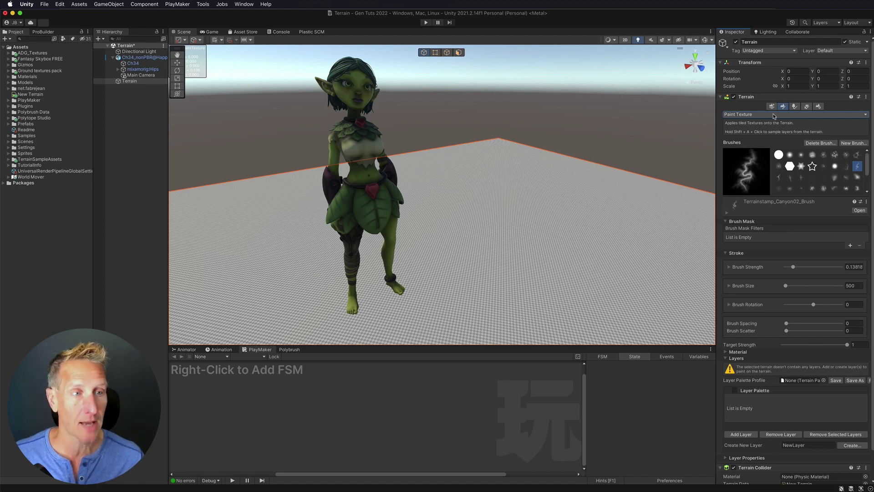
left_click(773, 115)
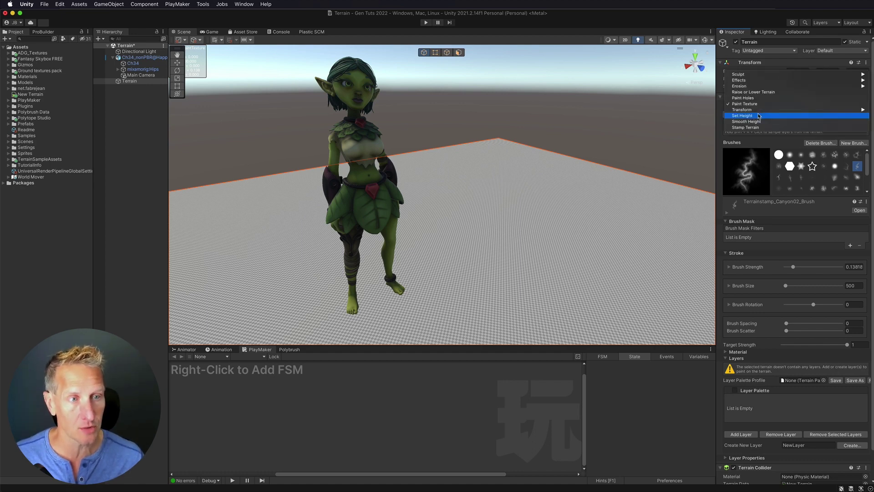
left_click(759, 116)
left_click(788, 366)
type("100")
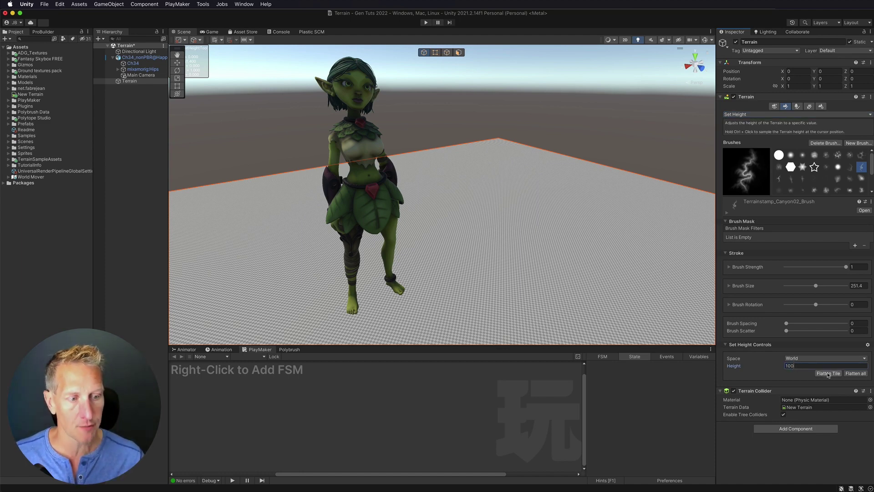
left_click(828, 373)
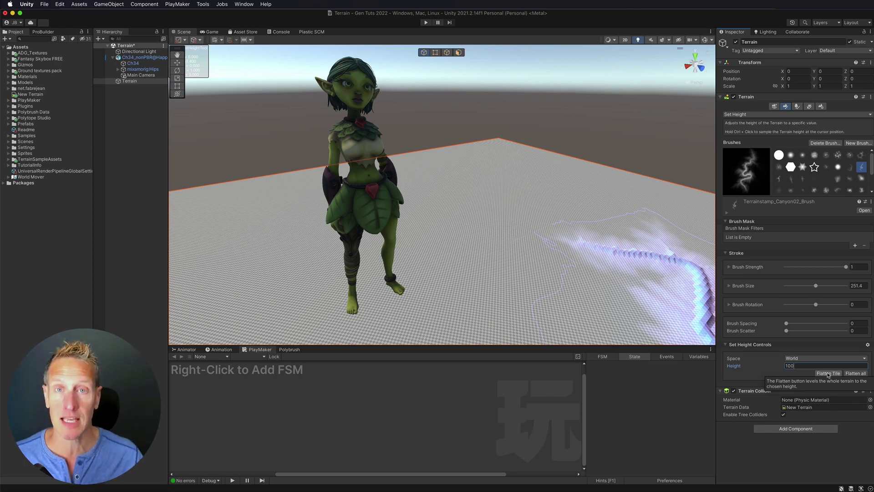
left_click(828, 373)
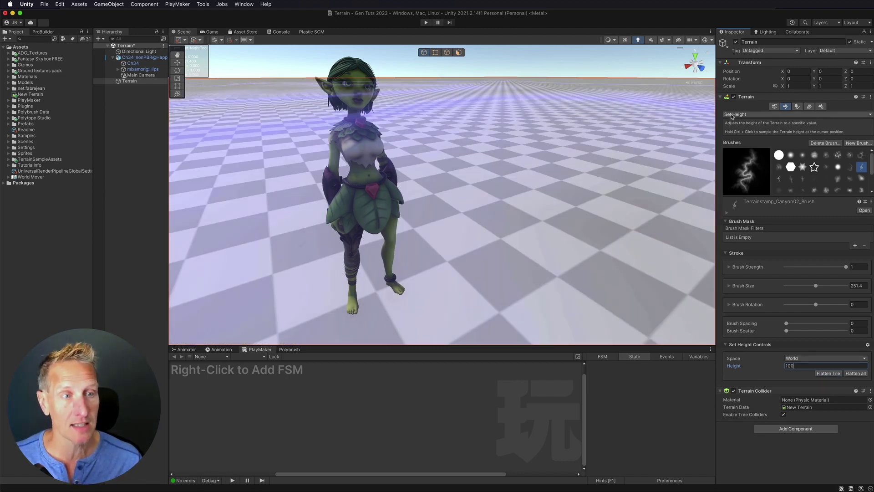
Switch the terrain tool to Raise or Lower Terrain and choose the Terrainstamp_Ridge02_Brush
left_click(731, 115)
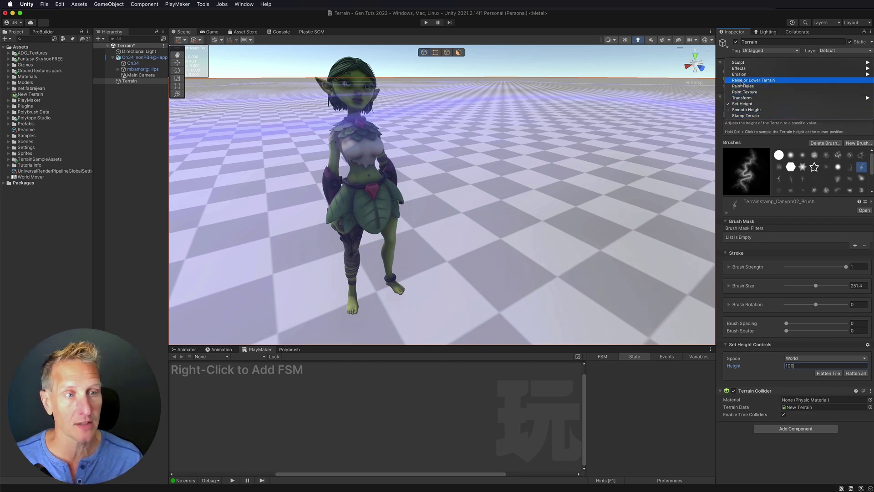
left_click(742, 81)
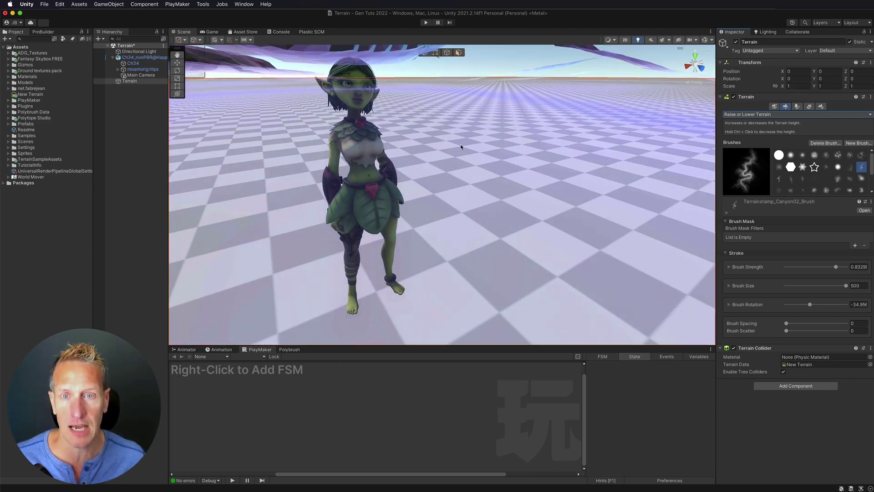
scroll(462, 143, "down", 10)
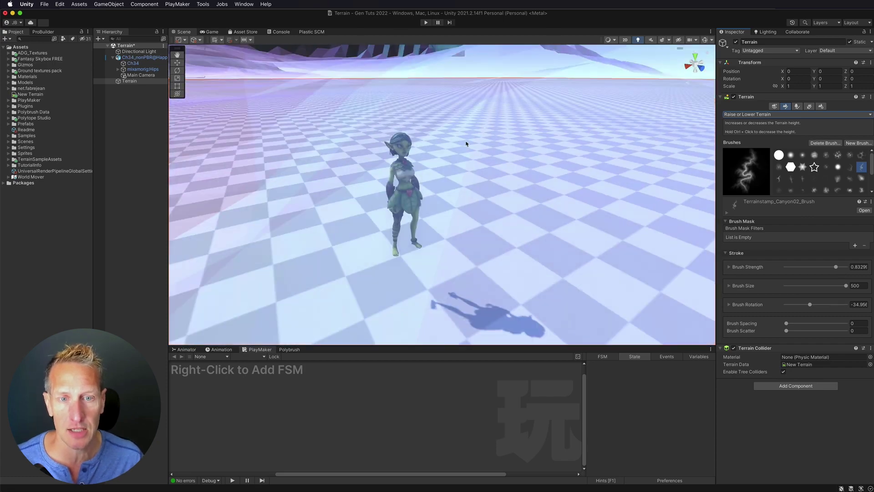
scroll(463, 140, "down", 10)
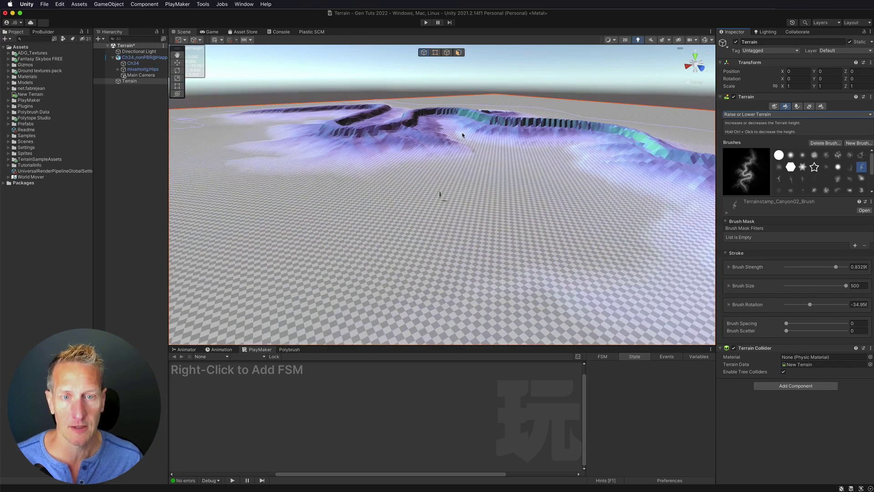
scroll(462, 133, "down", 3)
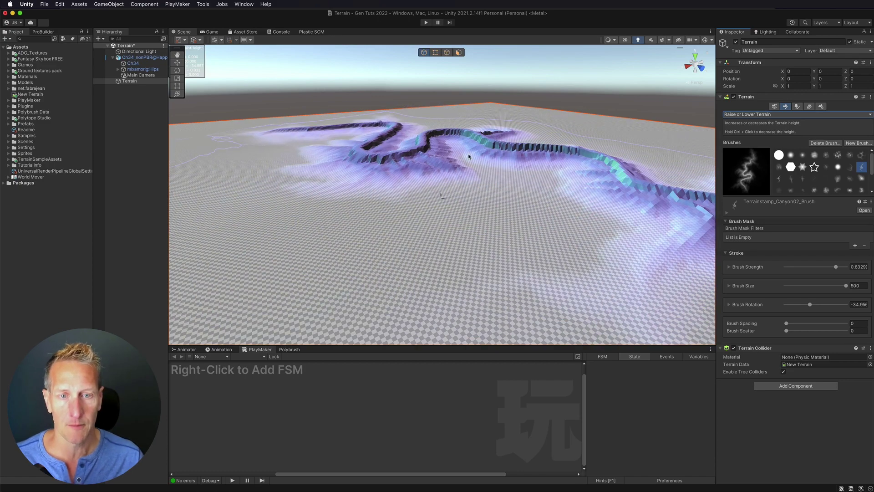
scroll(849, 172, "down", 3)
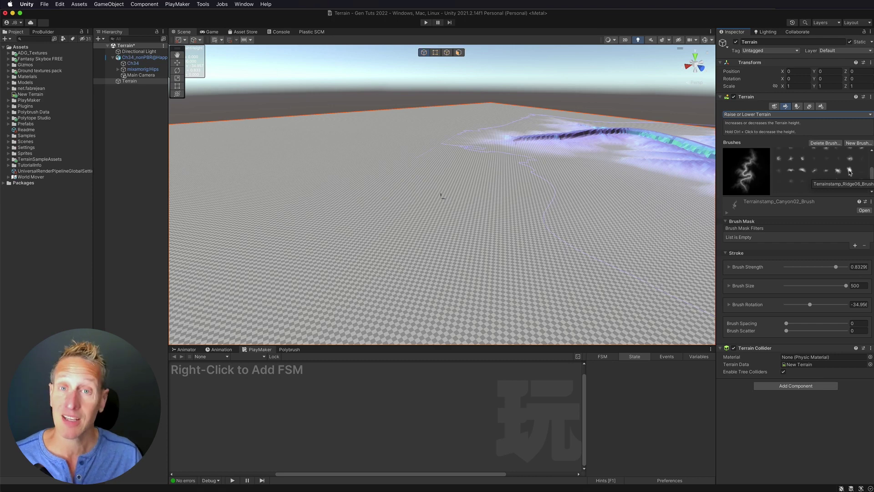
left_click(803, 171)
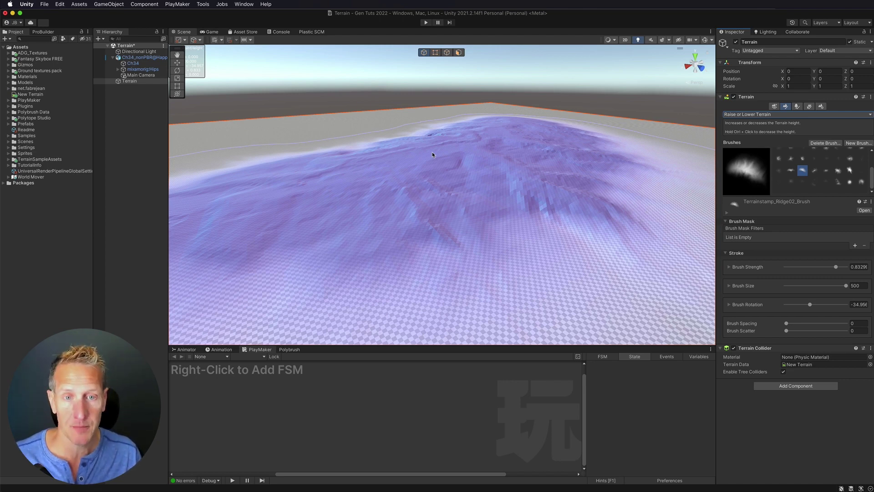
Adjust the ridge brush over the terrain to a strength of about 0.853 and a size of about 428.6
mouse_move(433, 153)
left_mouse_down()
mouse_move(561, 152)
mouse_move(288, 176)
left_mouse_up()
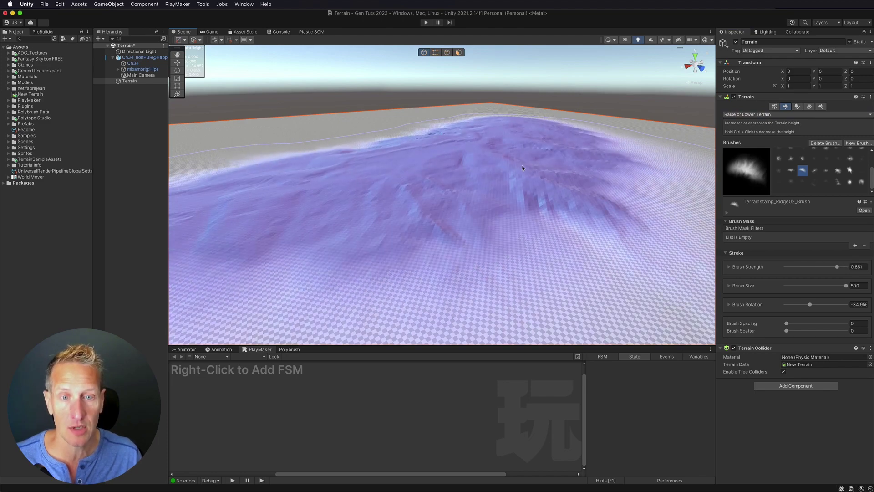
key("a")
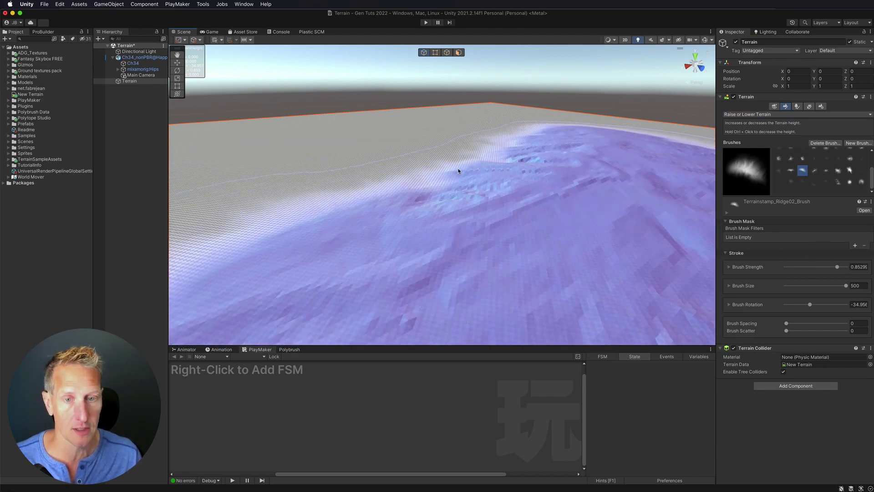
key("s")
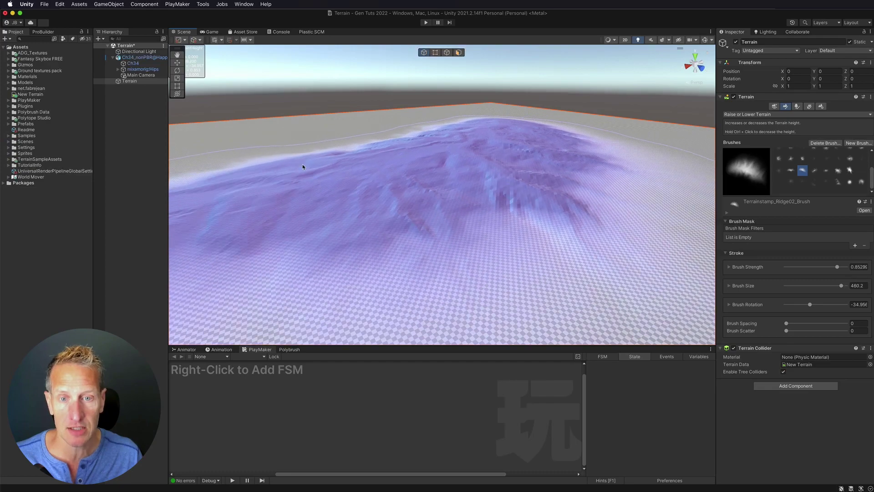
key("s")
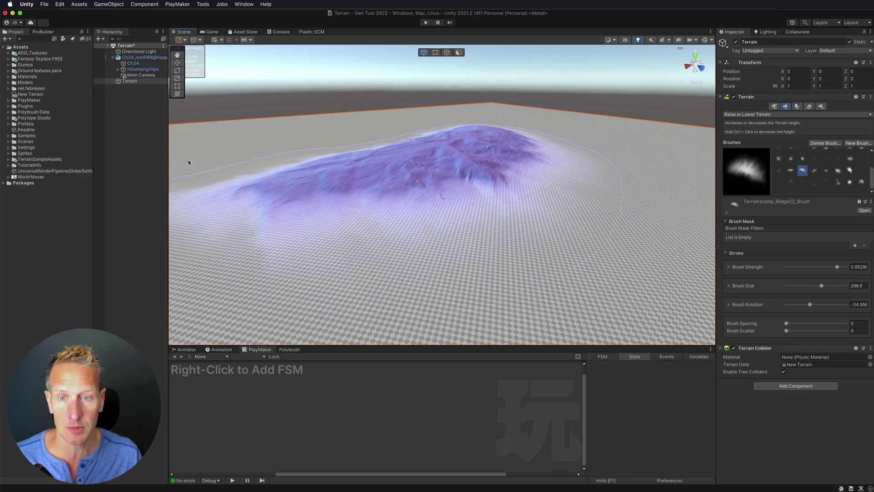
key("s")
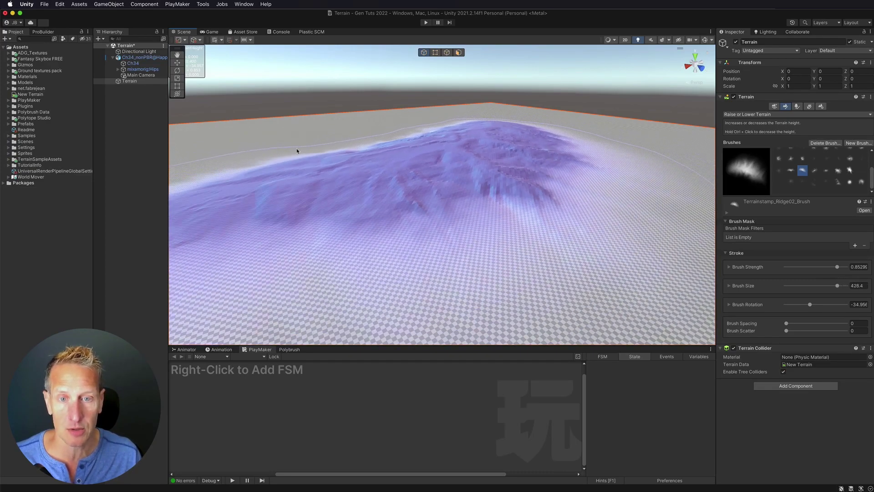
key("s")
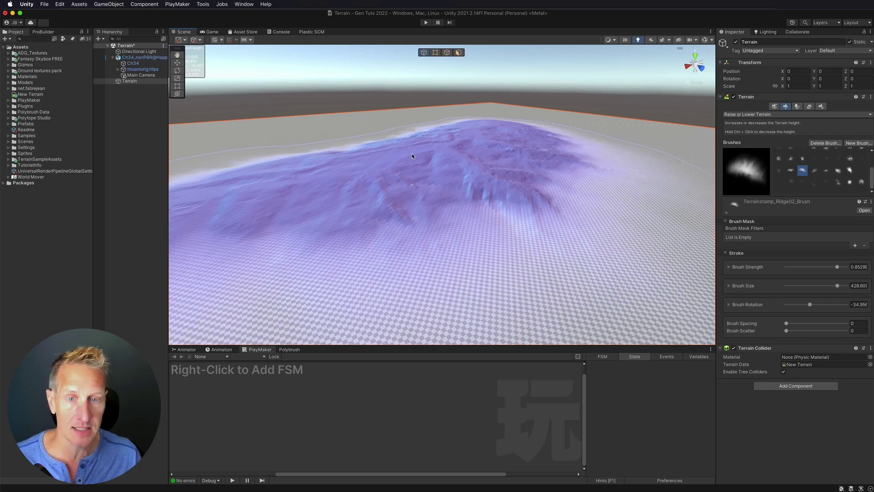
Rotate the ridge brush to about -4.8 degrees and stamp mountain ridges onto the flat terrain
key("d")
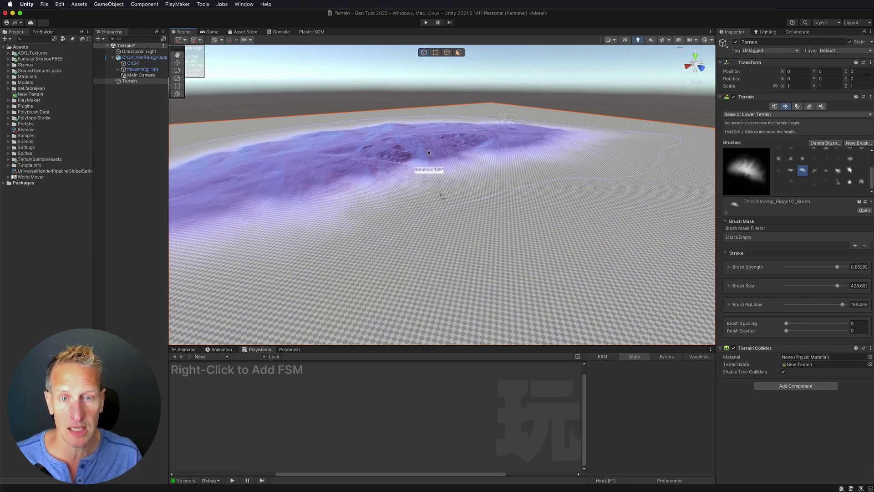
key("d")
left_click_drag(424, 156, 426, 154)
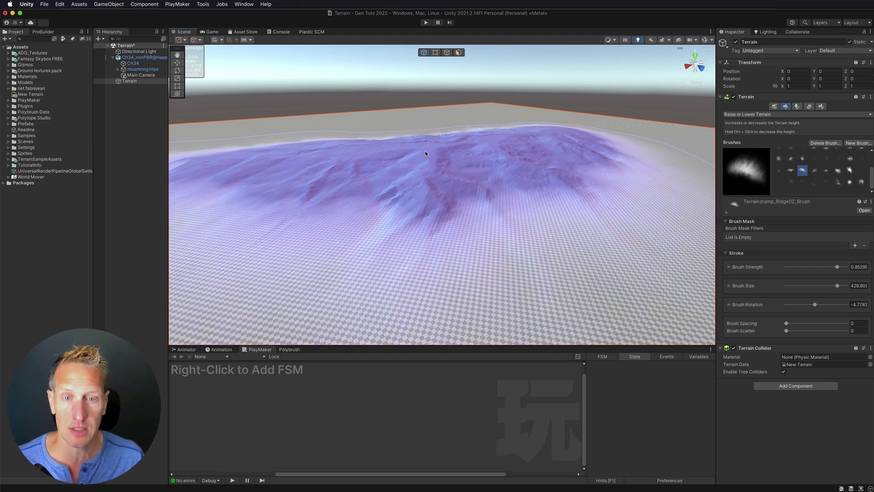
left_click_drag(425, 153, 426, 154)
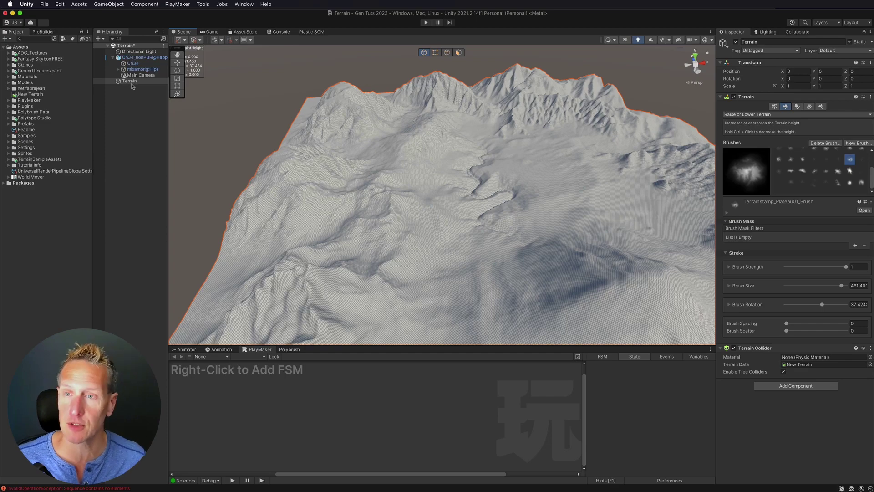
Raise the Ch34_nonPBR@Happy Idle character onto the terrain surface, to a Y position of about 107.66
left_click(129, 82)
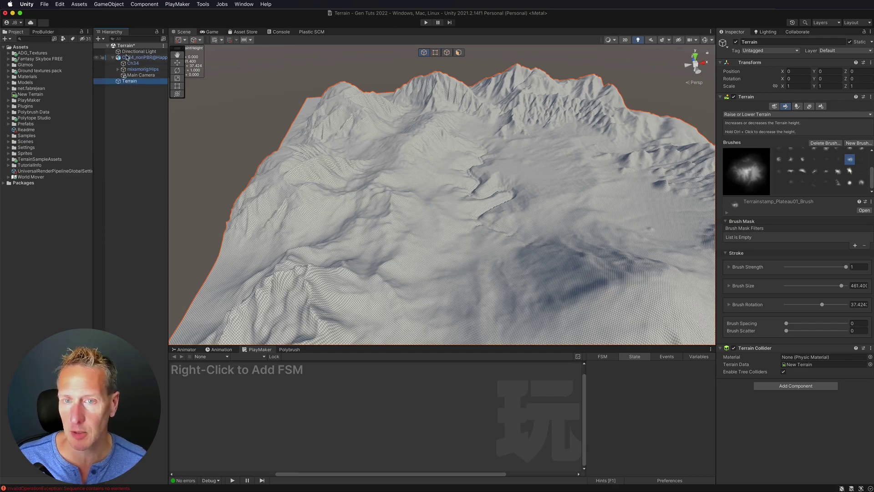
double_click(127, 58)
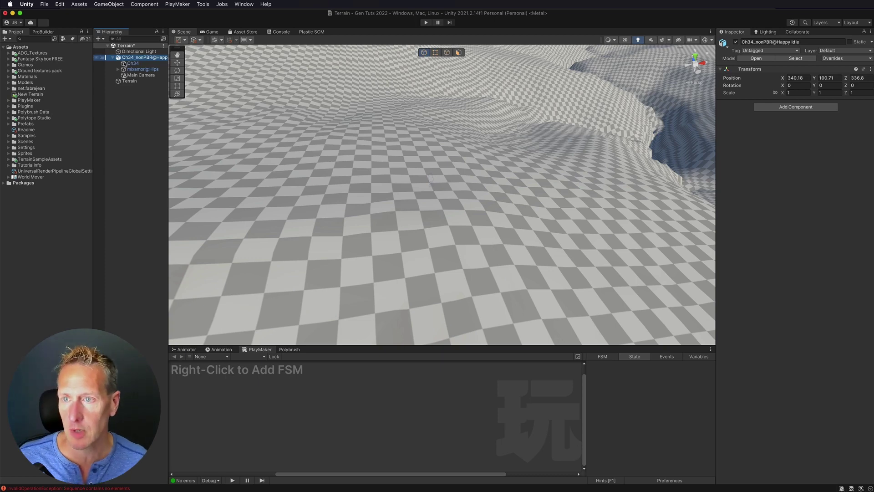
key("w")
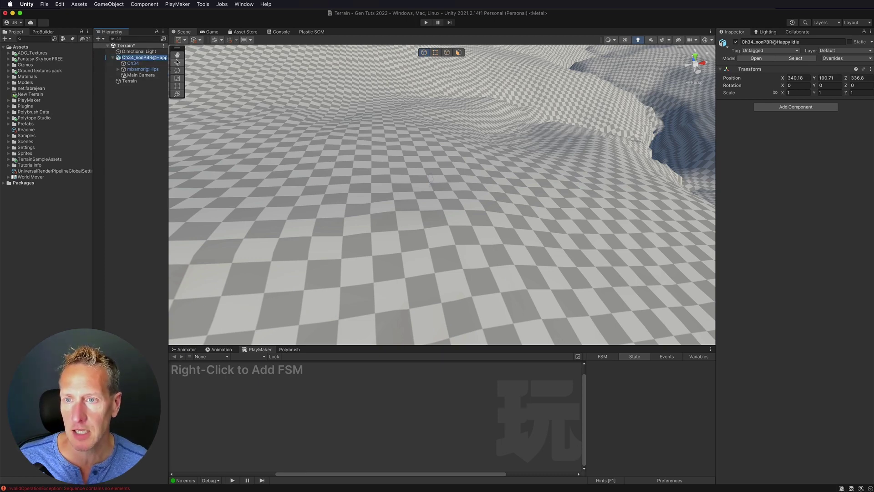
left_click_drag(427, 159, 433, 99)
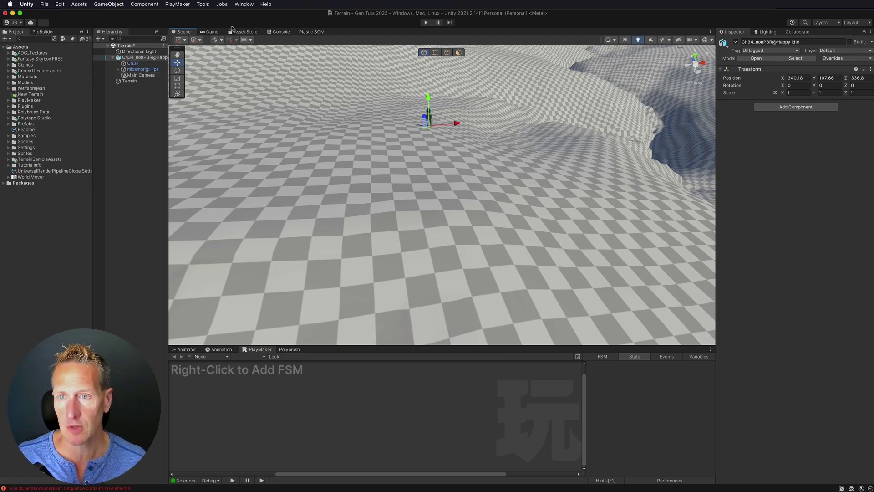
Show the Game view and turn the character to a Y rotation of about 46.1 degrees to face the distant mountains
left_click(213, 32)
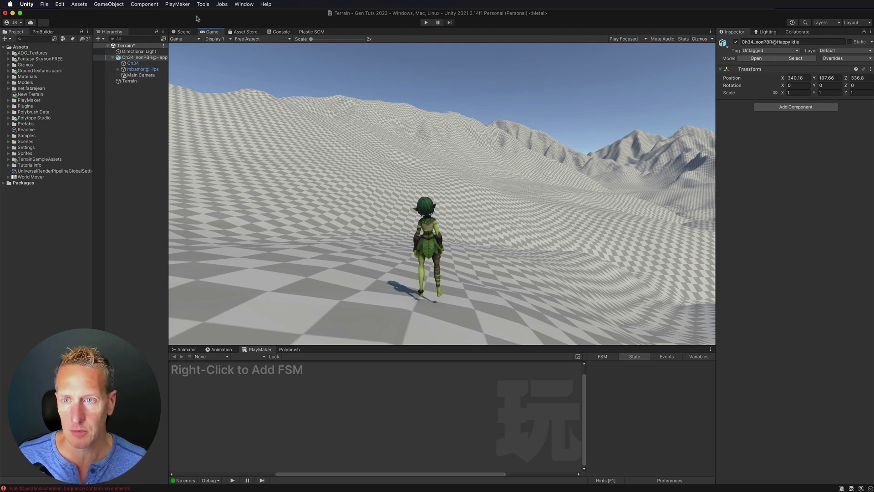
left_click(130, 58)
left_click_drag(814, 85, 458, 145)
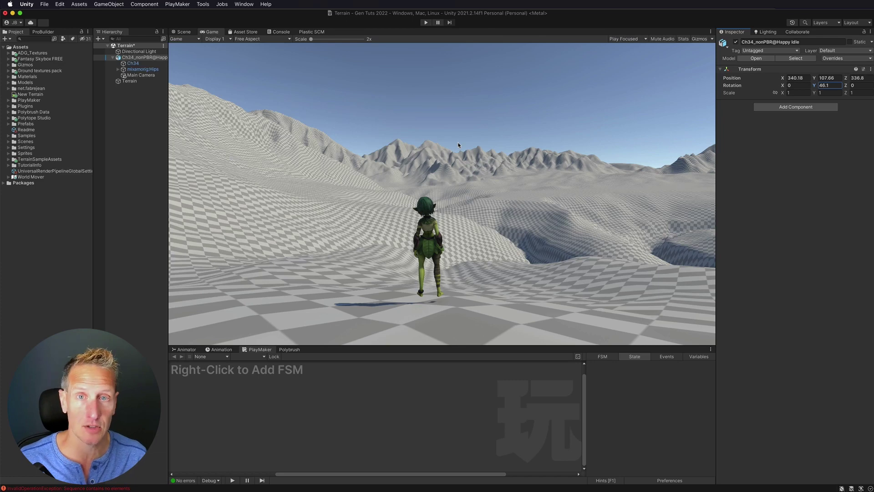
Select the Terrain object and switch its terrain tool to Paint Texture
left_click(127, 82)
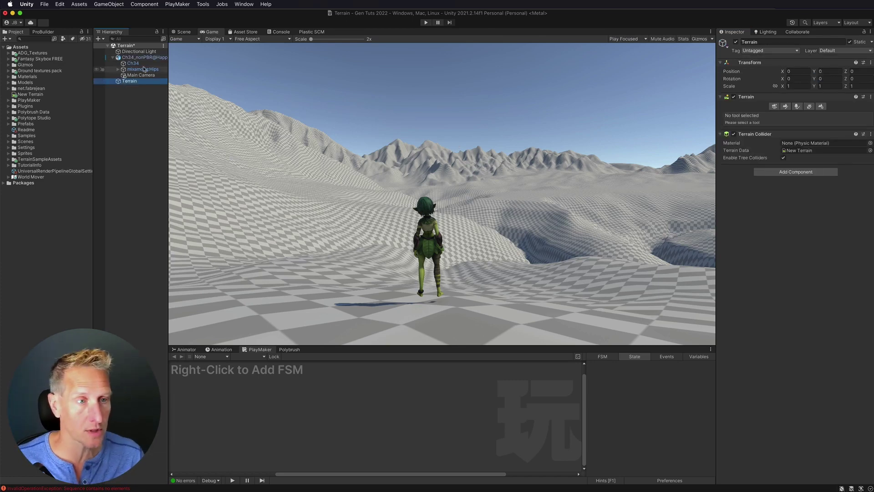
left_click(783, 108)
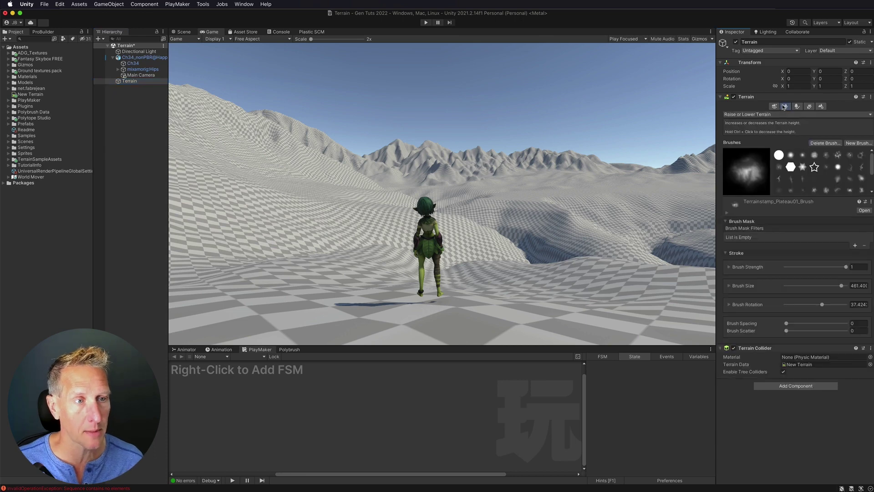
left_click(767, 115)
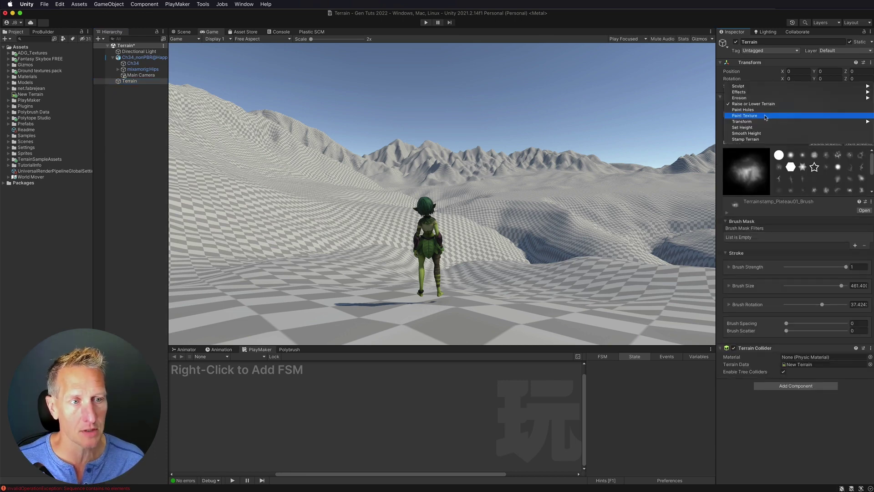
left_click(764, 117)
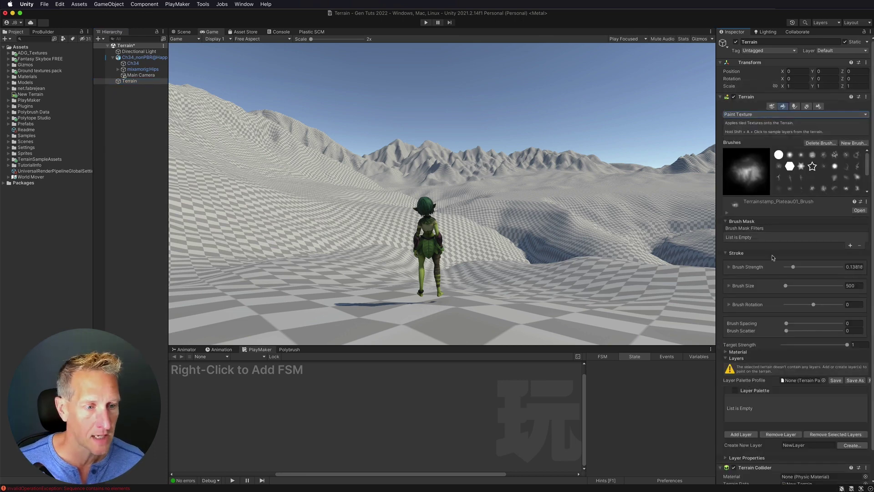
Add Grass_A_TerrainLayer to the terrain's layer palette as the base texture
scroll(774, 257, "down", 2)
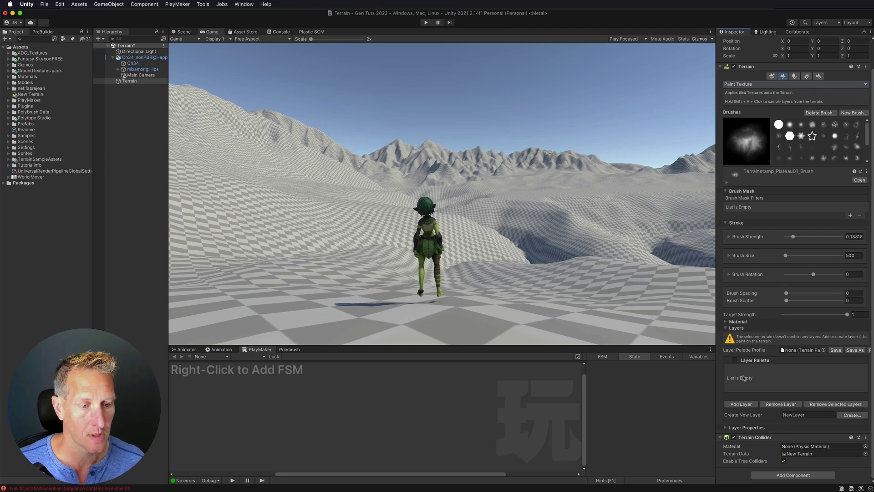
left_click(735, 404)
left_click_drag(821, 217, 409, 157)
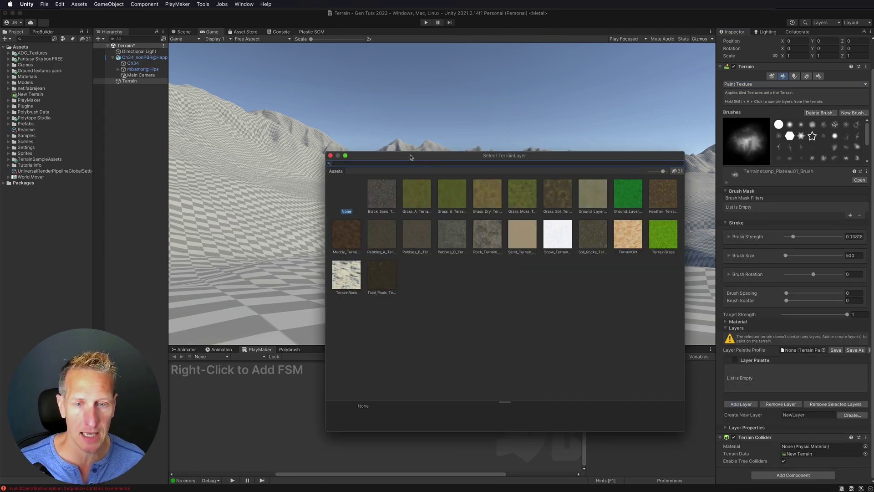
left_click(415, 195)
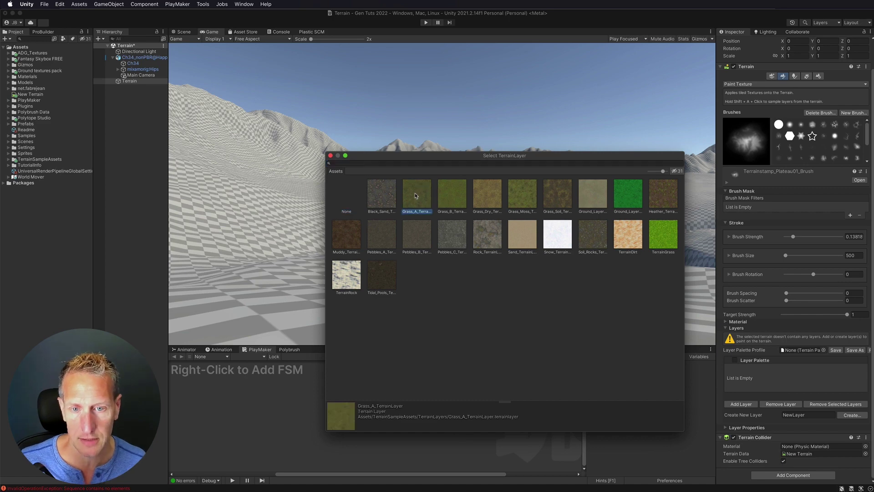
double_click(415, 196)
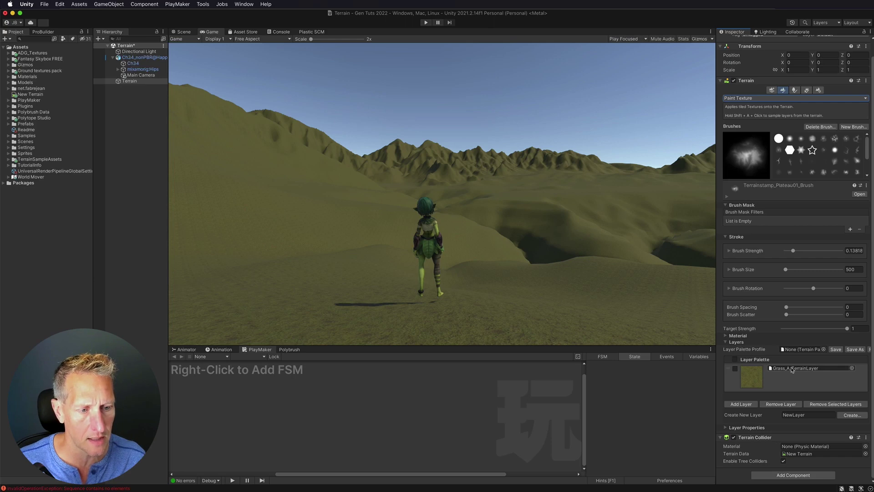
Set the tiling size of Grass_A_TerrainLayer to 20 in X and 20 in Y
double_click(791, 368)
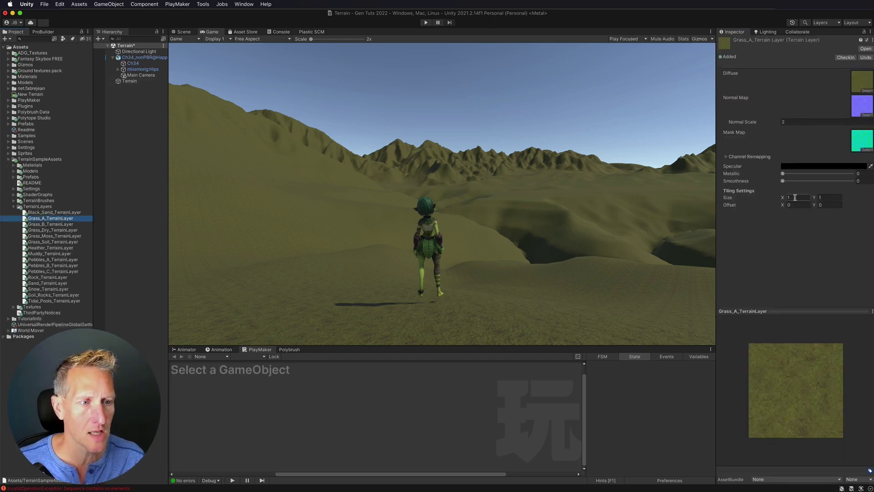
left_click(794, 197)
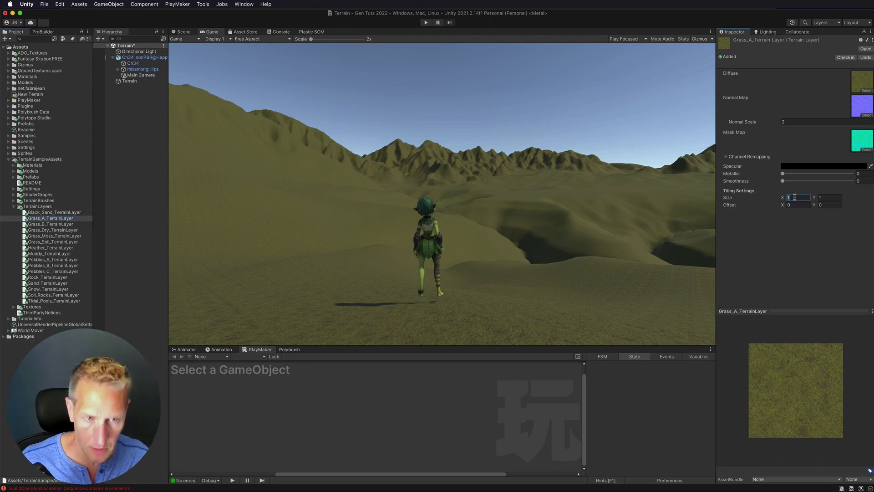
type("20")
key("Tab")
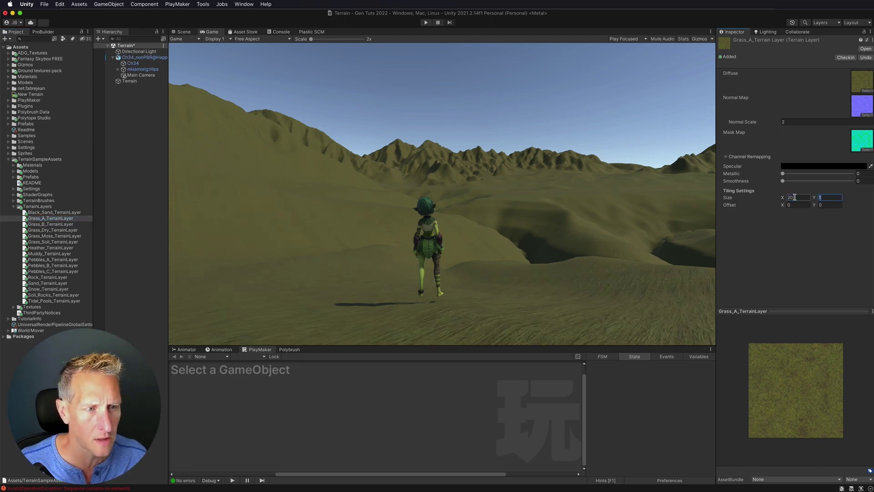
type("20")
key("Tab")
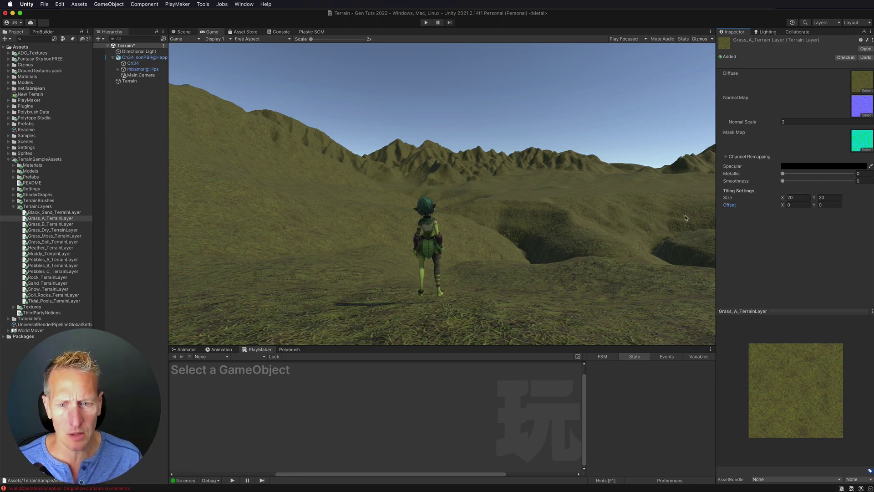